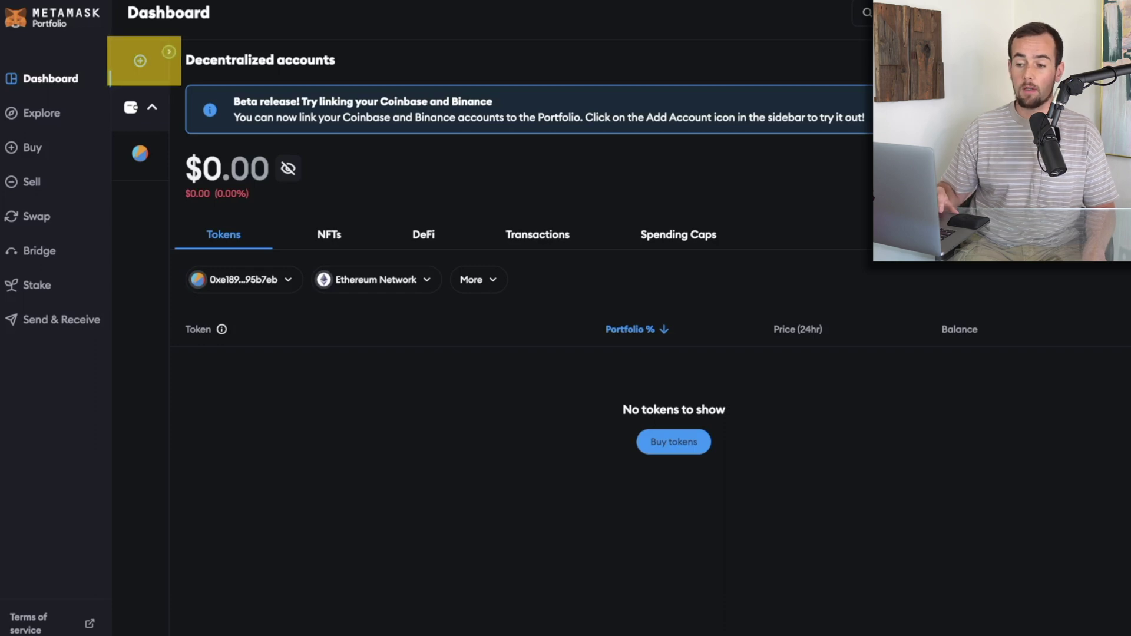
Start adding an account from the sidebar and choose the Coinbase exchange option.
{"action": "left_click", "coordinate": [140, 60]}
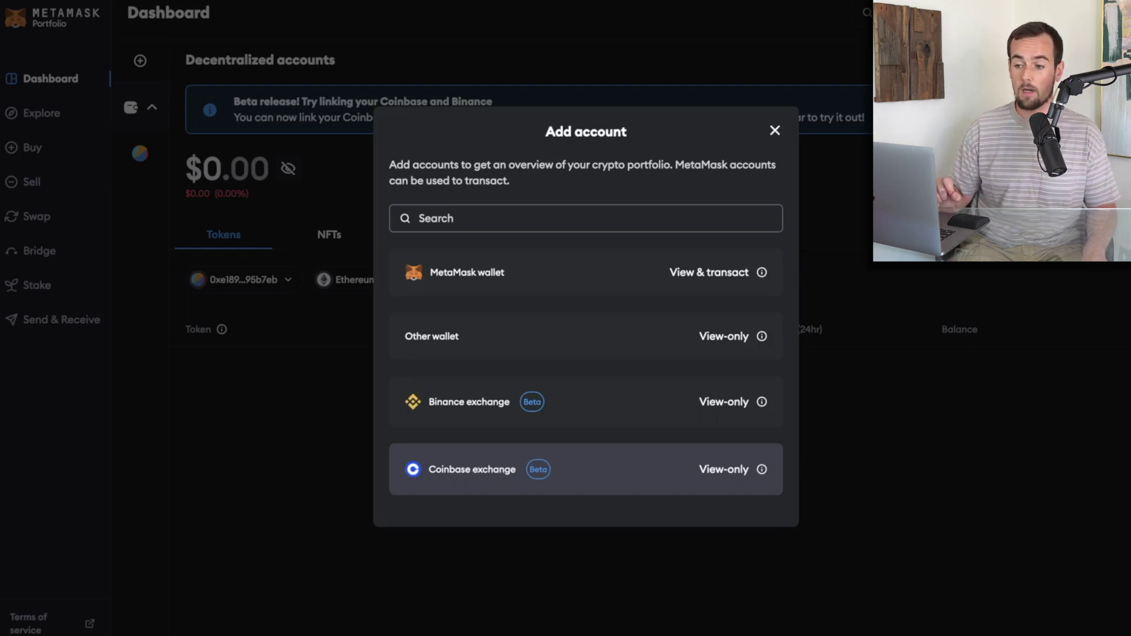
{"action": "left_click", "coordinate": [586, 469]}
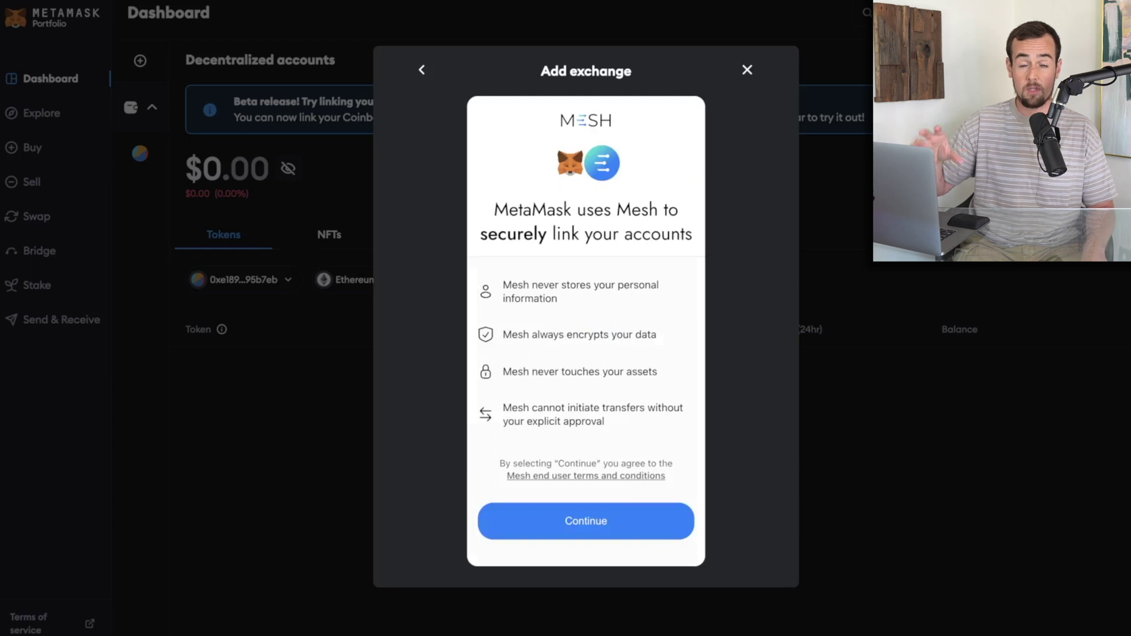
Accept Mesh's linking terms and proceed to Coinbase authentication.
{"action": "left_click", "coordinate": [586, 521]}
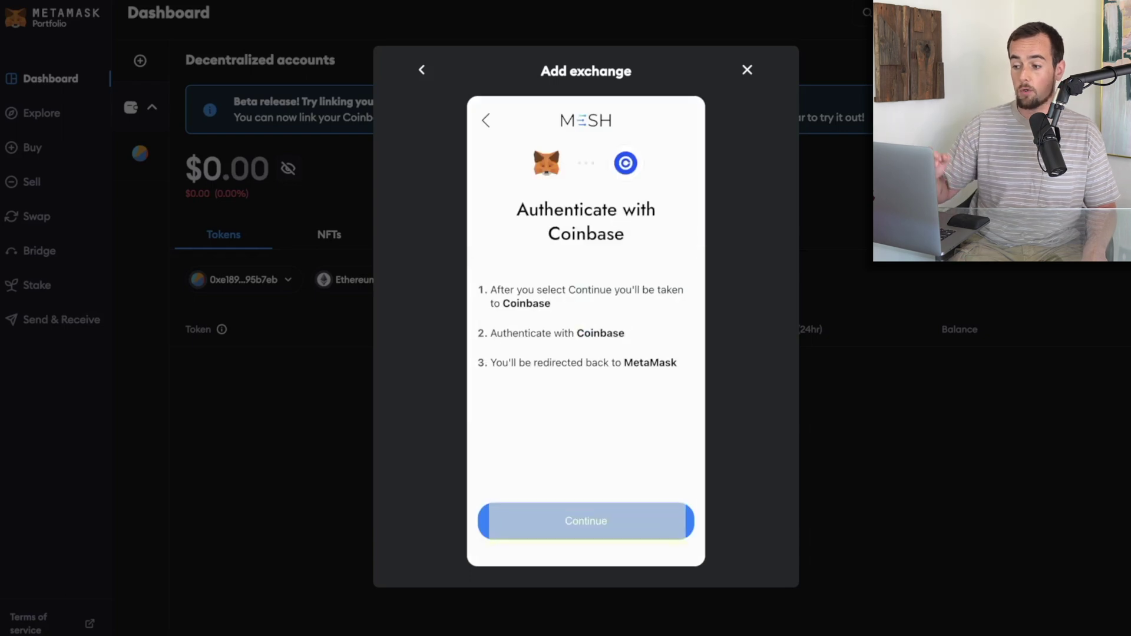
{"action": "left_click", "coordinate": [586, 520]}
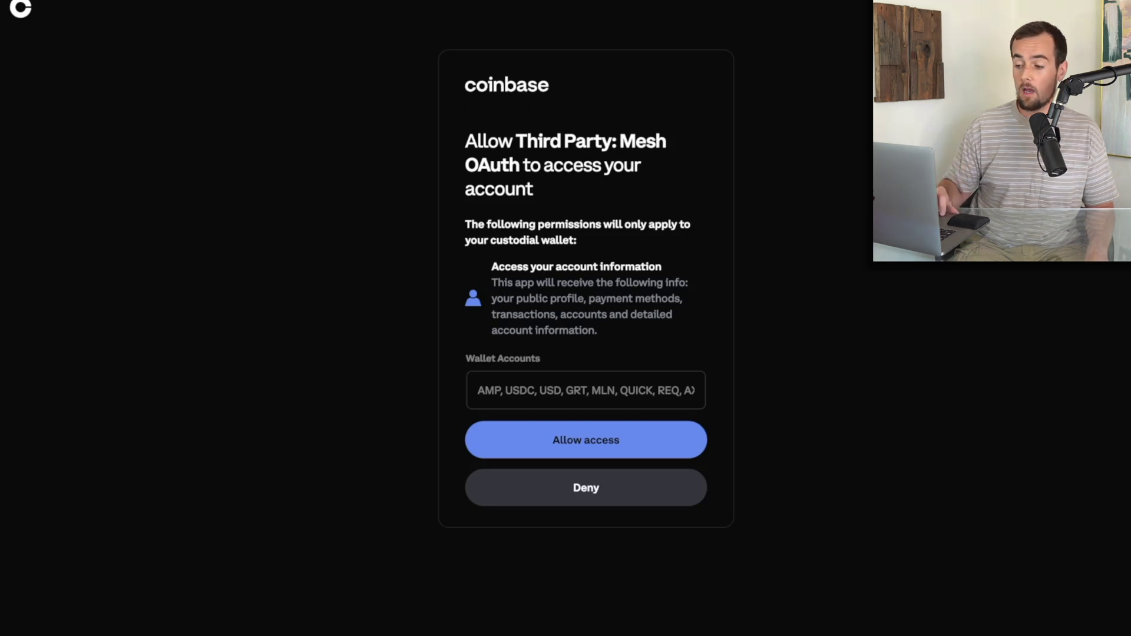
Allow Mesh access to the Coinbase account, linking its $27.22 balance.
{"action": "left_click", "coordinate": [586, 440]}
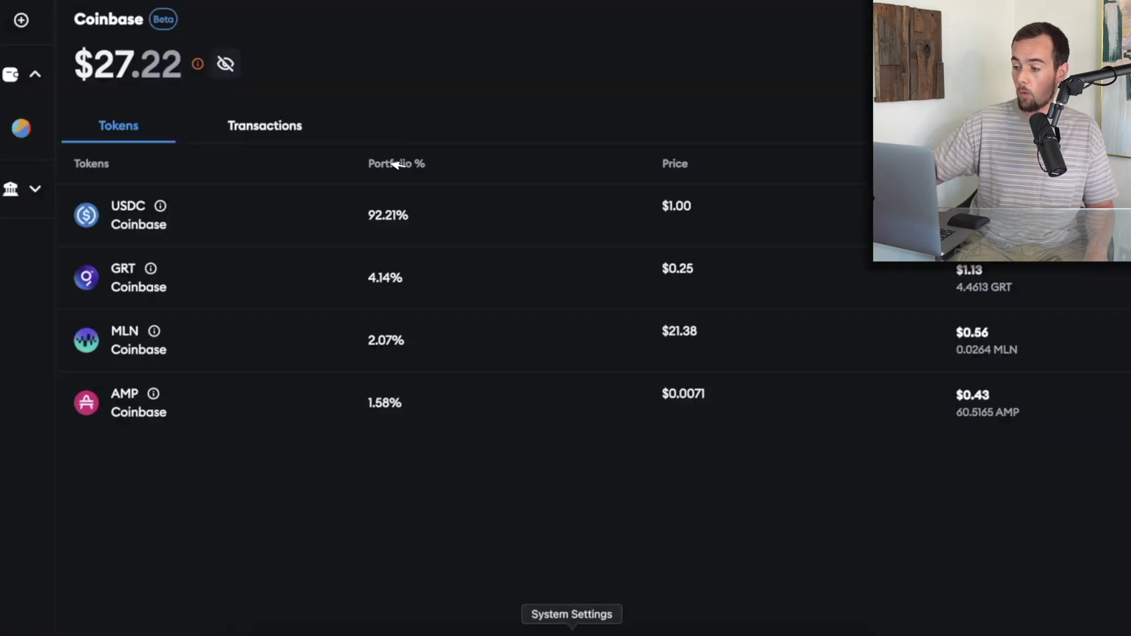
Highlight the Coinbase token table showing USDC, GRT, MLN and AMP holdings.
{"action": "left_click_drag", "start_coordinate": [393, 307], "coordinate": [717, 438]}
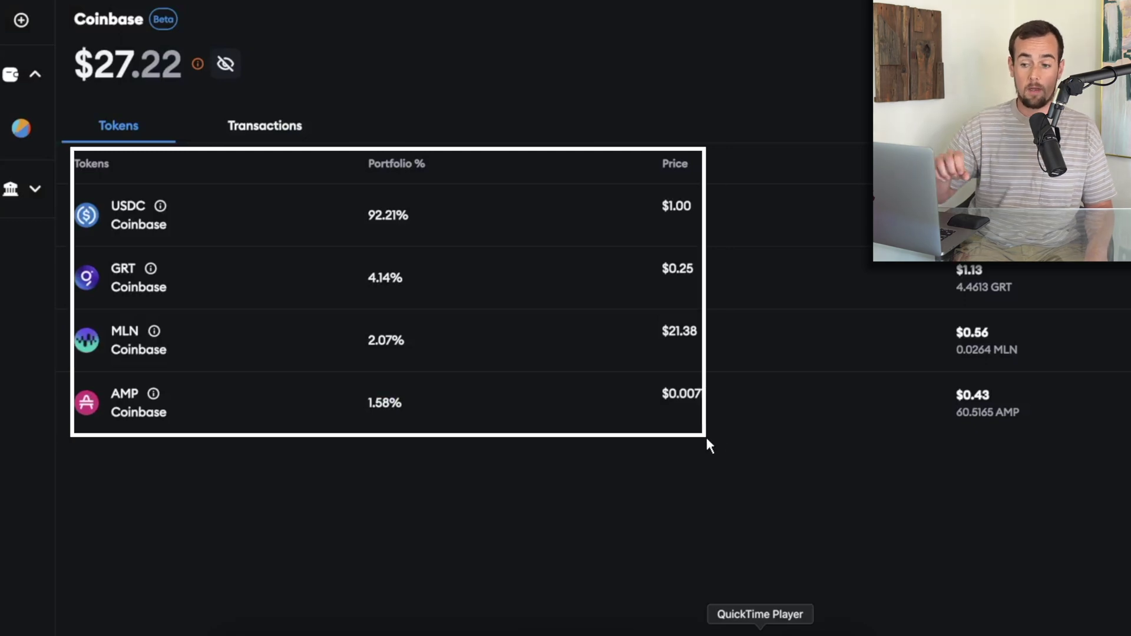
{"action": "left_click_drag", "start_coordinate": [717, 437], "coordinate": [410, 446]}
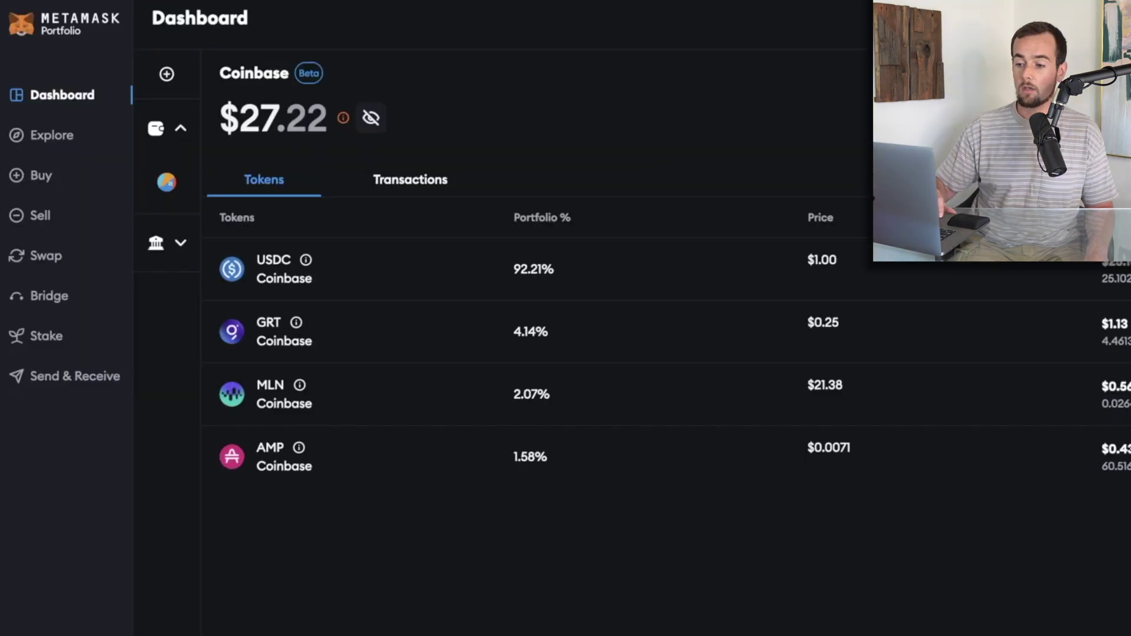
Switch from the wallet dashboard to the Centralized accounts view totalling $27.22.
{"action": "left_click", "coordinate": [169, 182]}
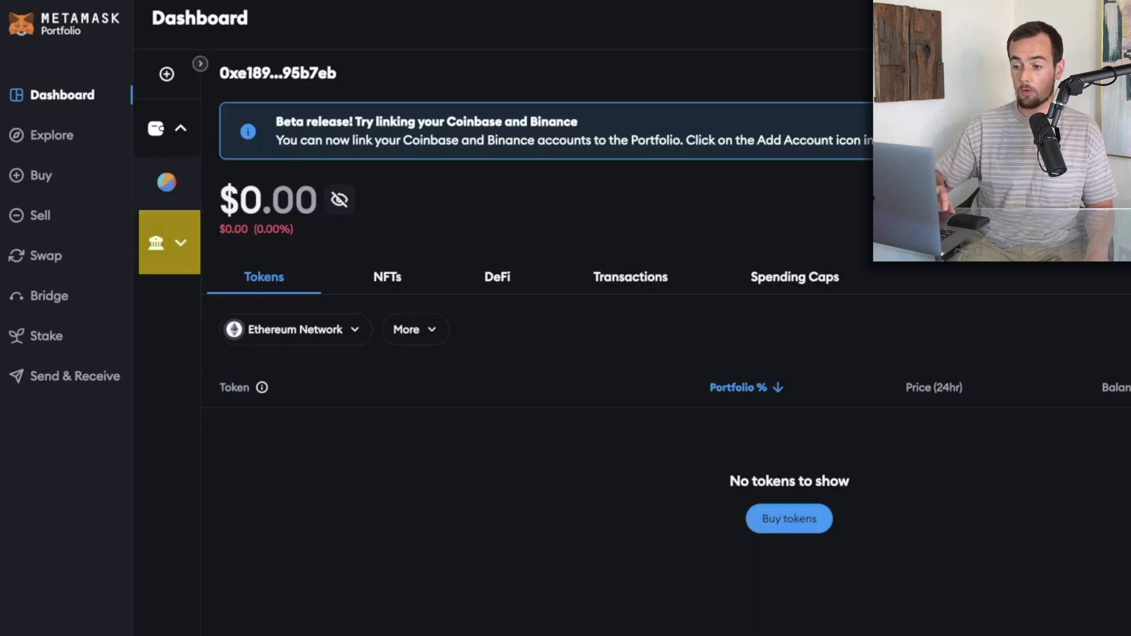
{"action": "left_click", "coordinate": [156, 242]}
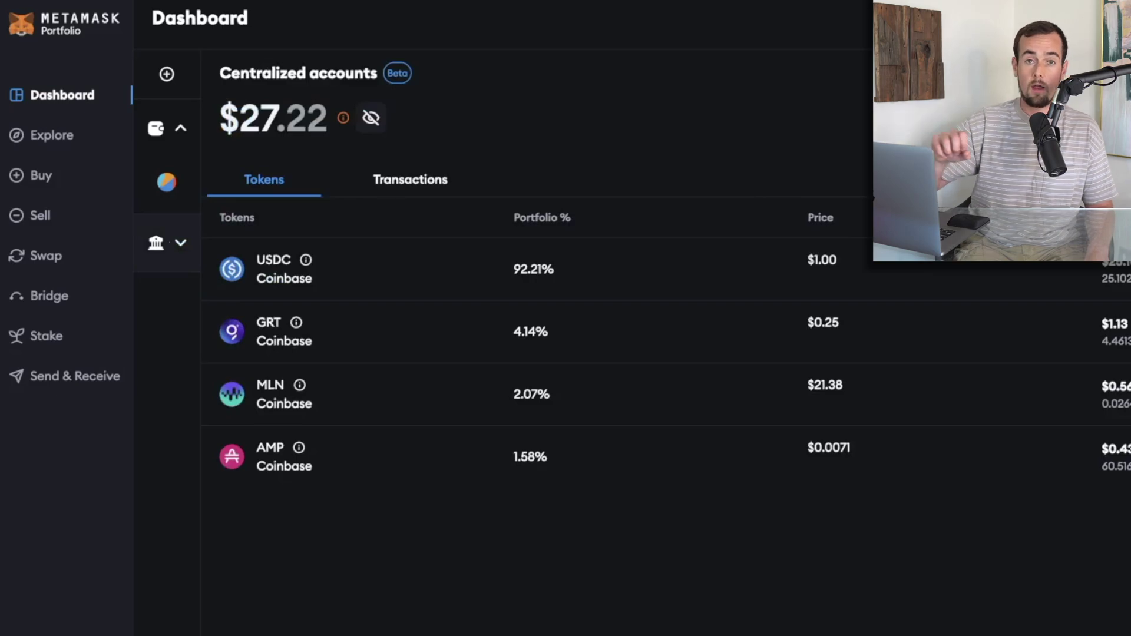